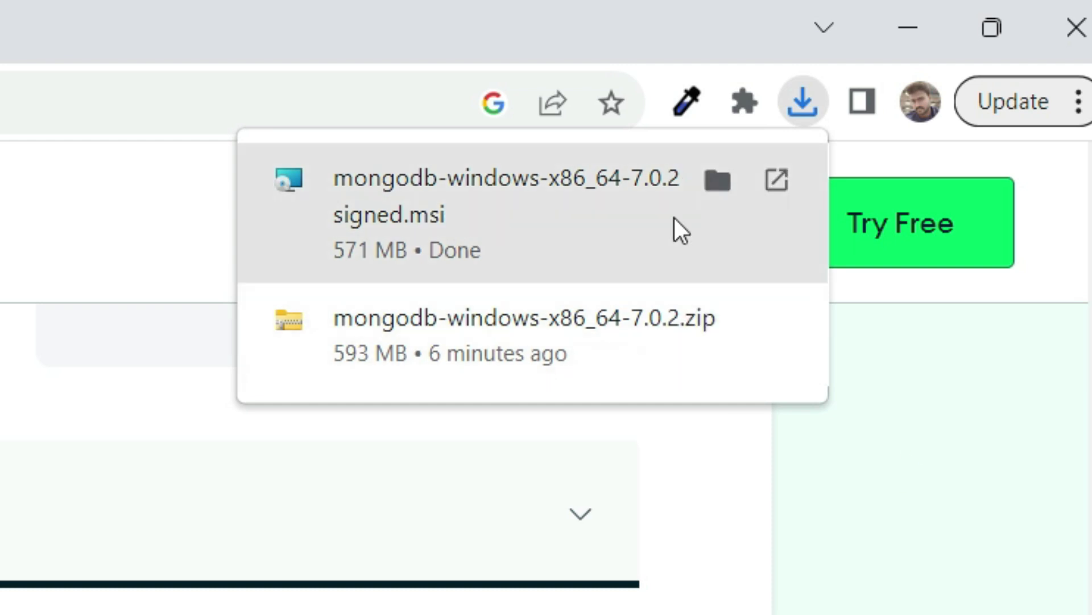
- Show the downloaded MongoDB 7.0.2 Windows x64 .msi installer in its folder
{"action": "left_click", "coordinate": [718, 181]}
- Launch the MongoDB installer, accept the license agreement, and choose Complete setup
{"action": "double_click", "coordinate": [677, 210]}
{"action": "key", "text": "Return"}
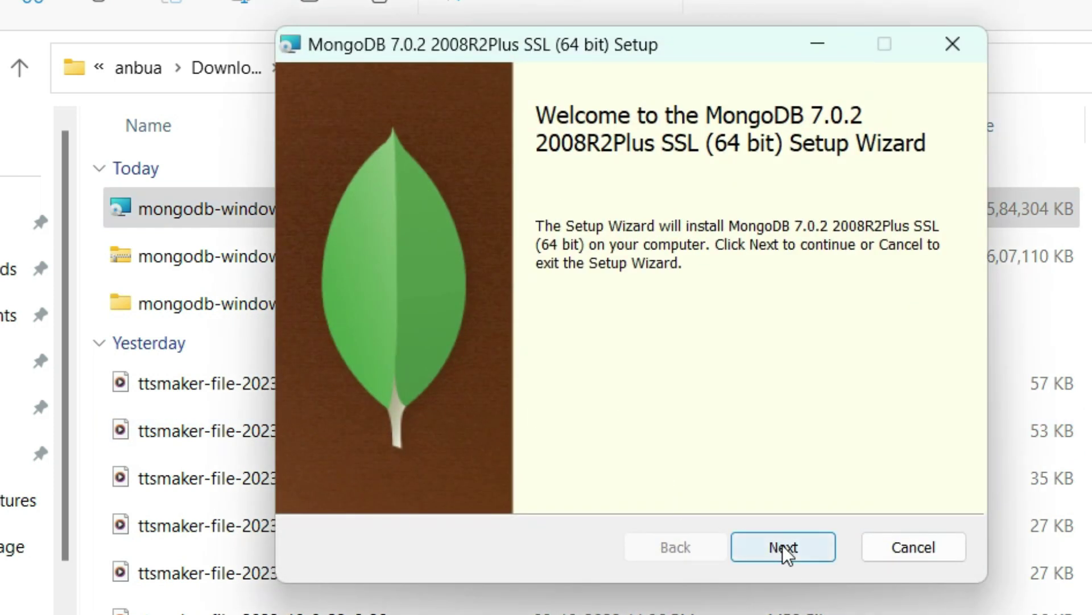
{"action": "left_click", "coordinate": [782, 547]}
{"action": "left_click", "coordinate": [321, 481]}
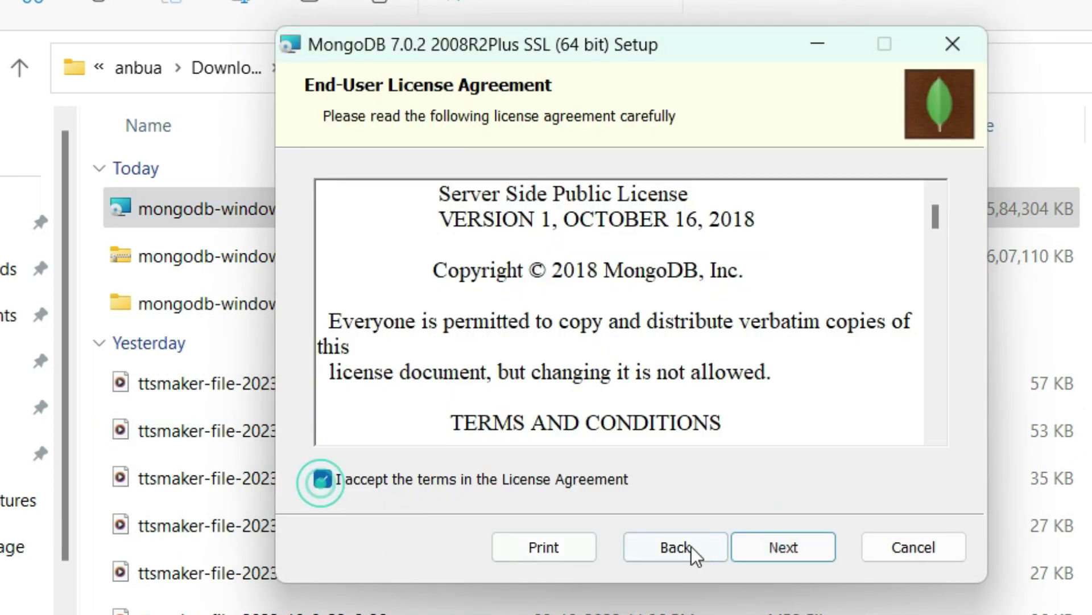
{"action": "left_click", "coordinate": [805, 552]}
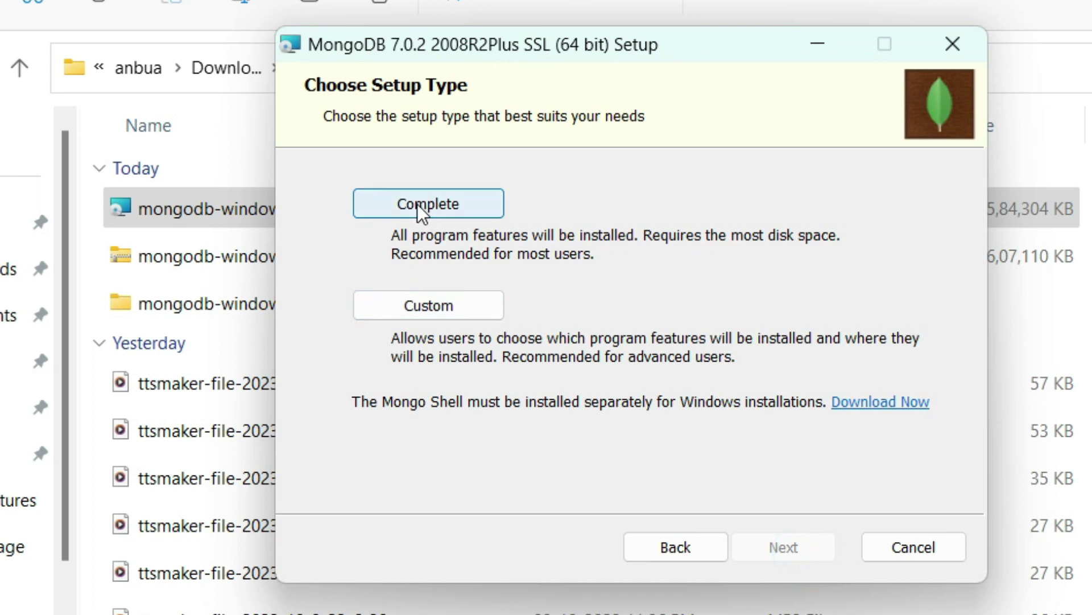
{"action": "left_click", "coordinate": [457, 207]}
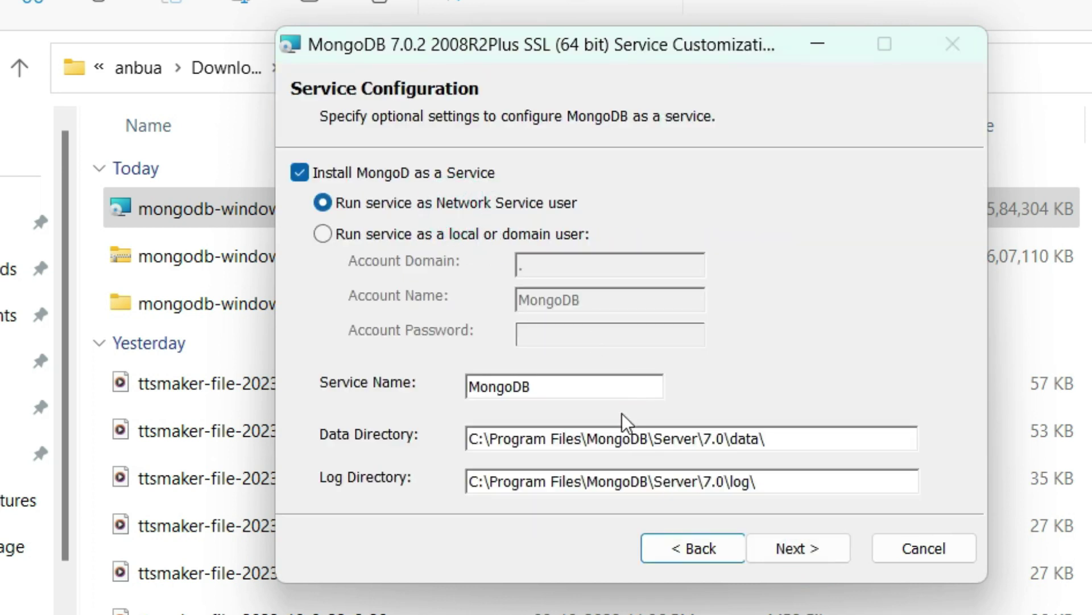
- Run the service as a local user with the account password, then dismiss the incorrect-credentials error
{"action": "left_click", "coordinate": [333, 231]}
{"action": "left_click", "coordinate": [584, 335]}
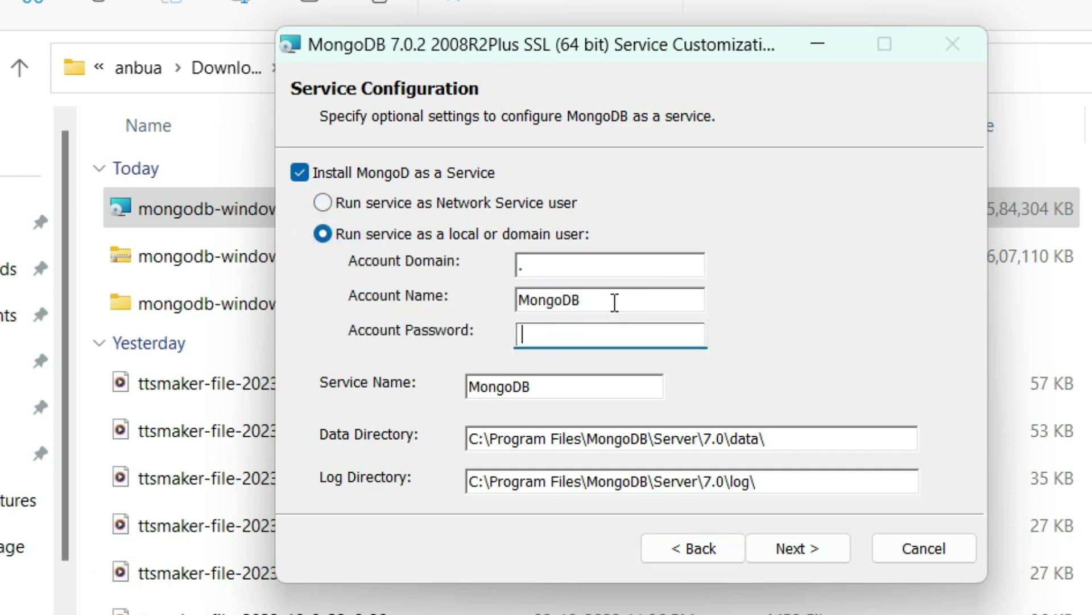
{"action": "left_click", "coordinate": [585, 326]}
{"action": "type", "text": "12345"}
{"action": "left_click", "coordinate": [824, 551]}
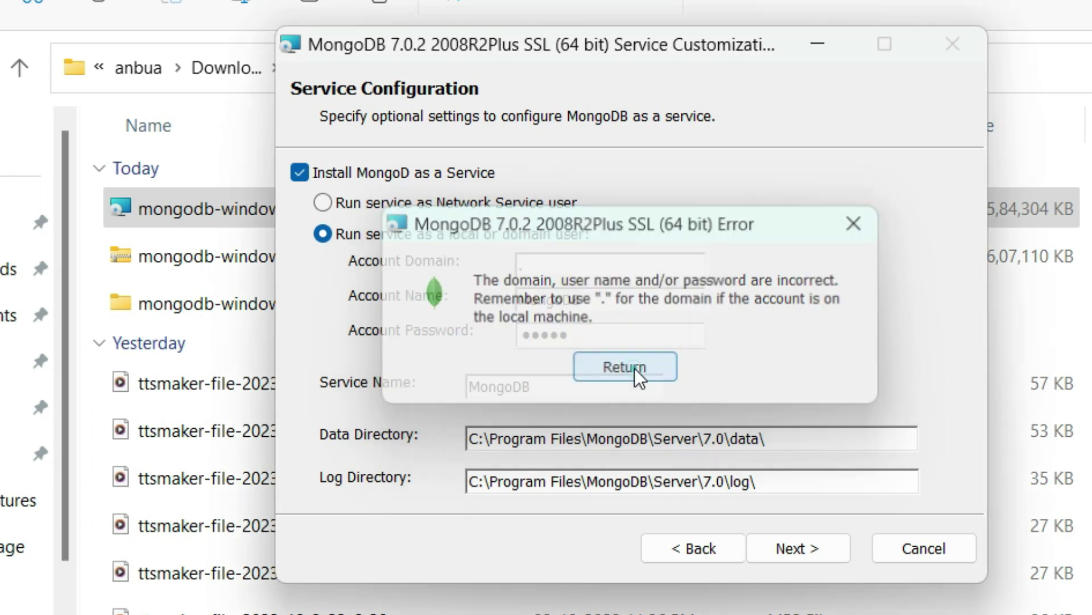
{"action": "left_click", "coordinate": [626, 368]}
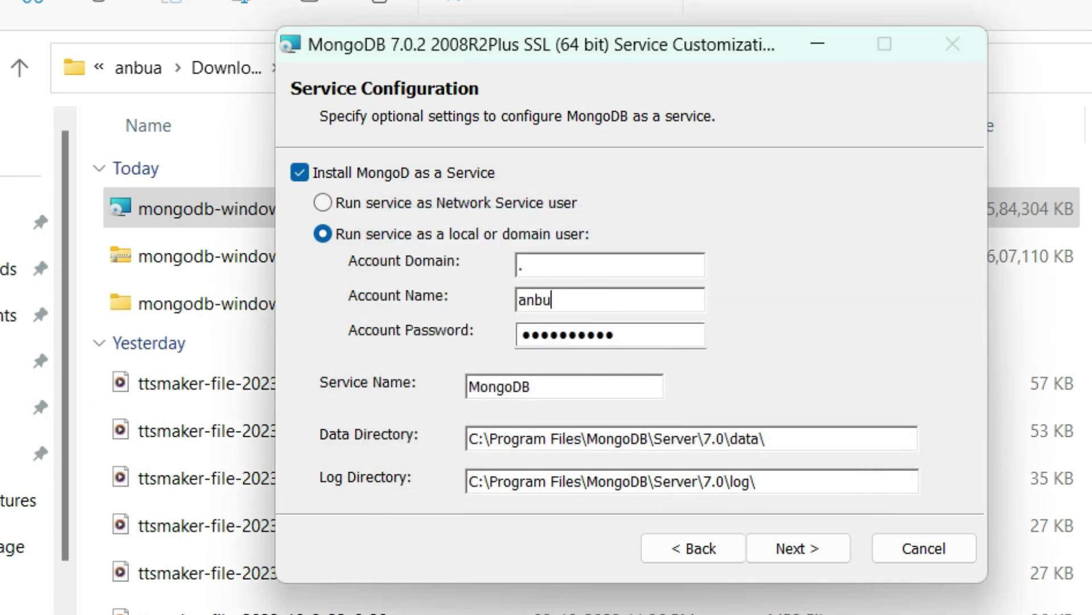
- Enter the local account's username and password for the service, then dismiss the repeated credentials error
{"action": "key", "text": "Tab"}
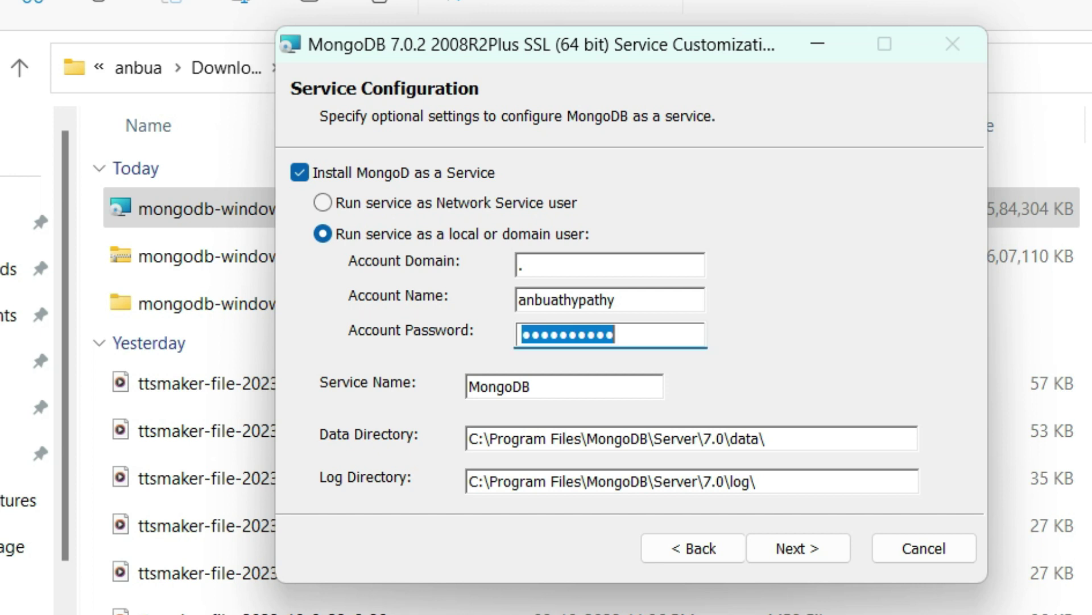
{"action": "type", "text": "*********"}
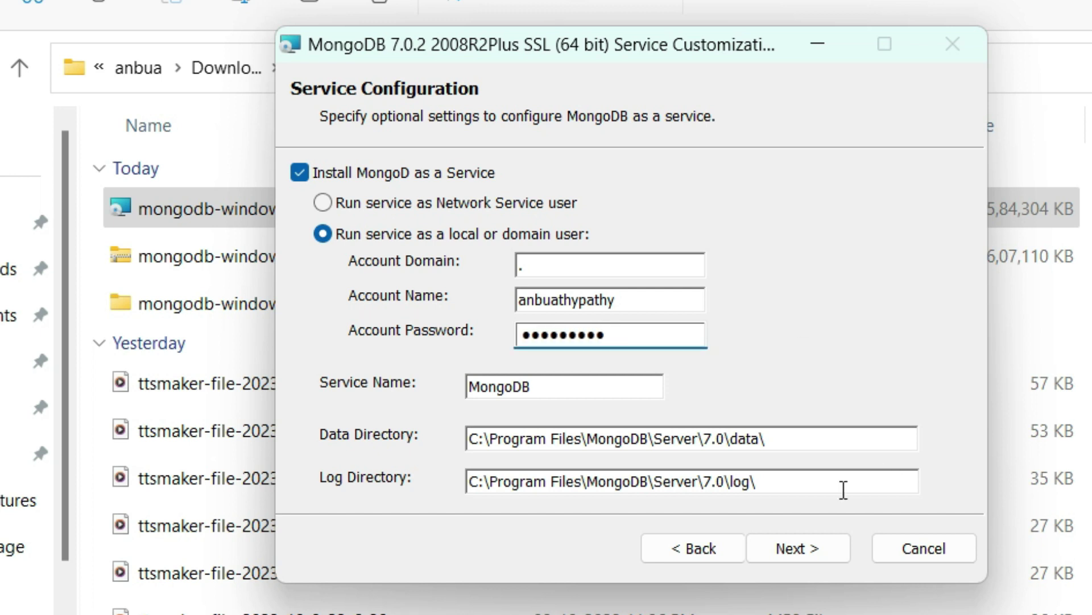
{"action": "left_click", "coordinate": [797, 545]}
{"action": "left_click", "coordinate": [631, 367]}
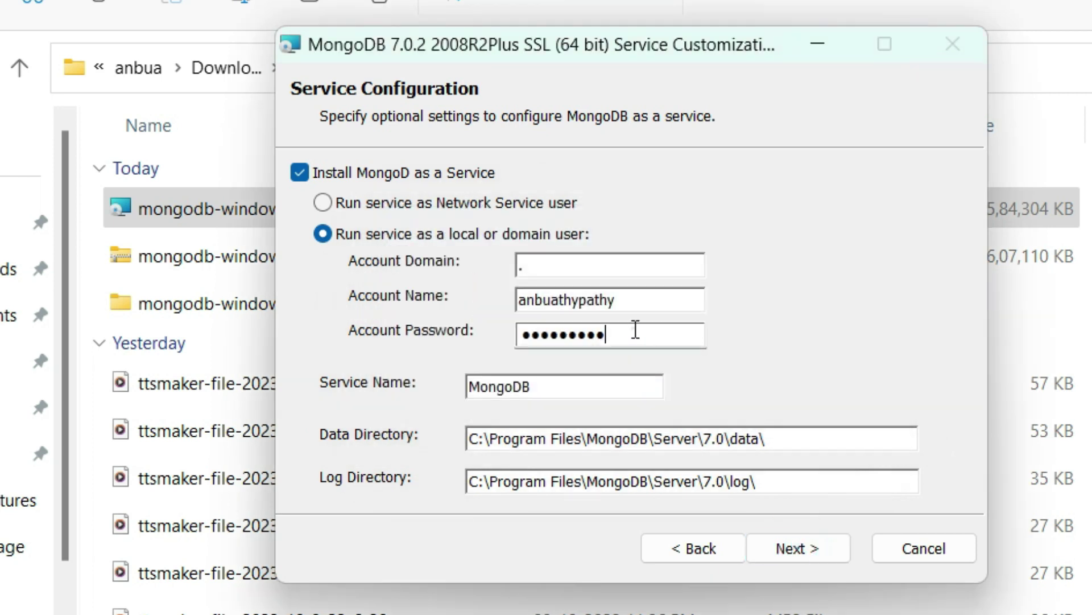
- Complete the account name with its e-mail domain, keep Install MongoDB Compass checked, and reach Ready to install
{"action": "left_click", "coordinate": [661, 300]}
{"action": "type", "text": "@gmai"}
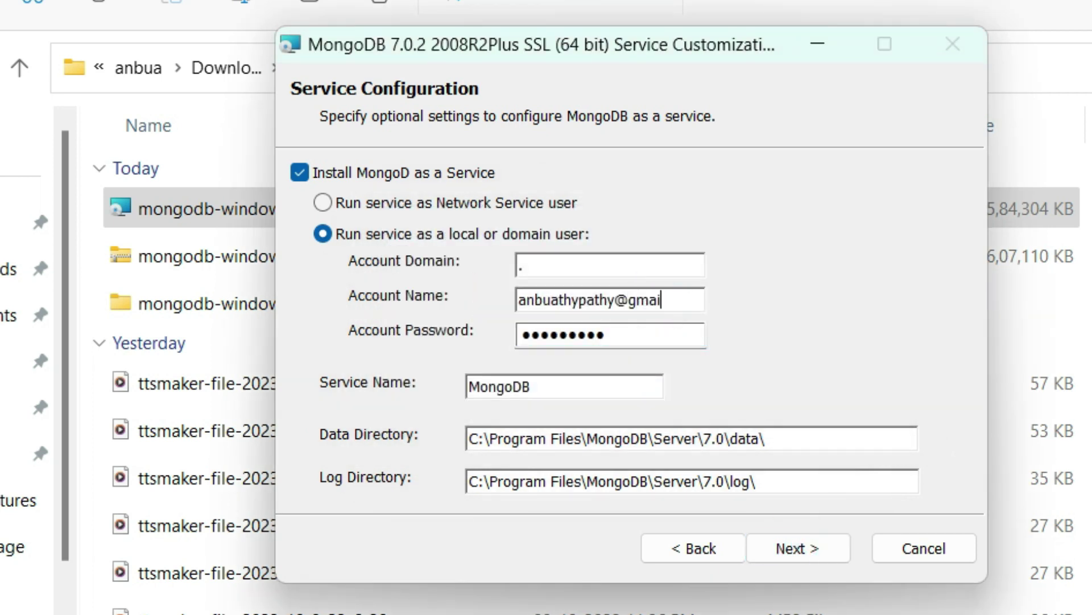
{"action": "type", "text": "l.com"}
{"action": "left_click", "coordinate": [770, 550]}
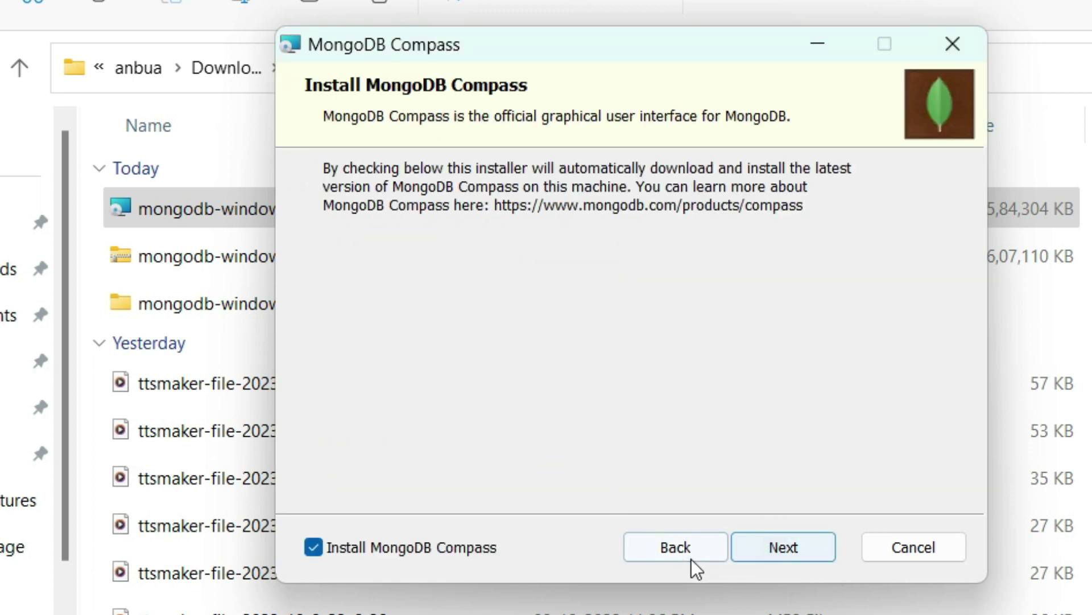
{"action": "left_click", "coordinate": [673, 548]}
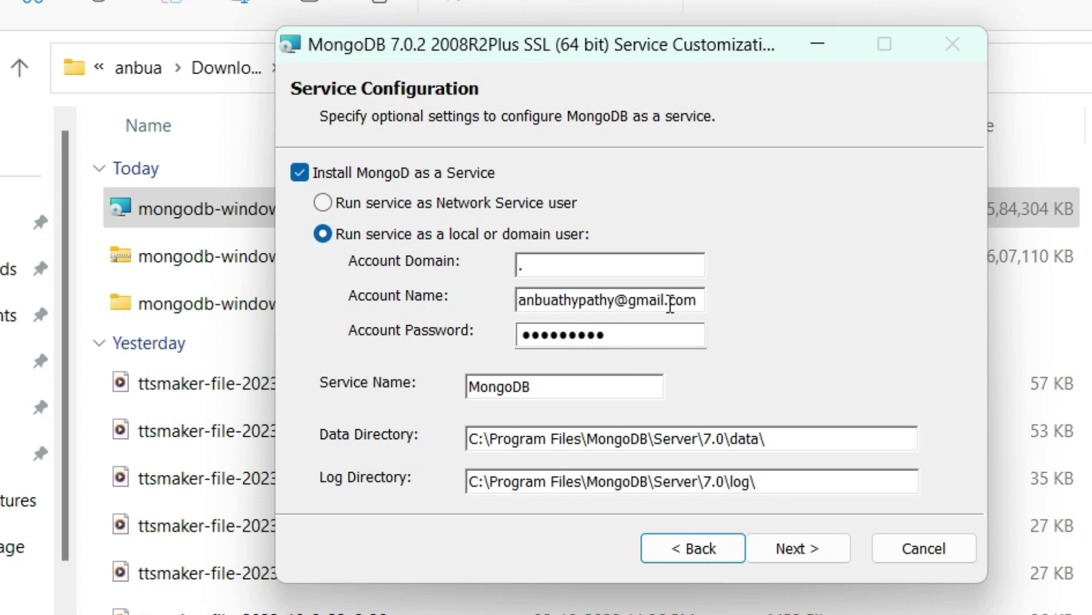
{"action": "left_click", "coordinate": [811, 542]}
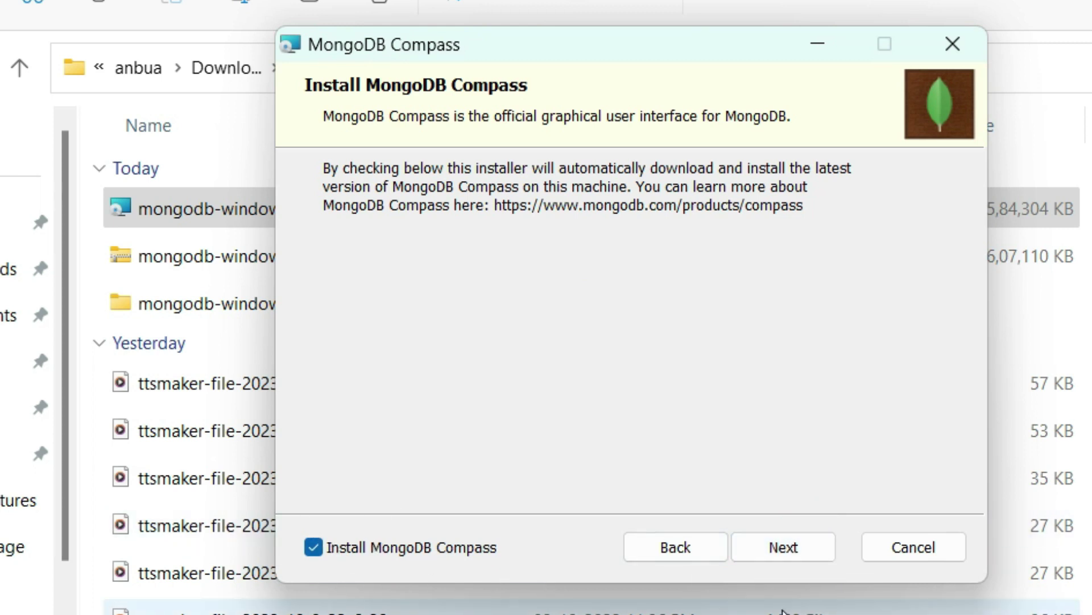
{"action": "left_click", "coordinate": [807, 551]}
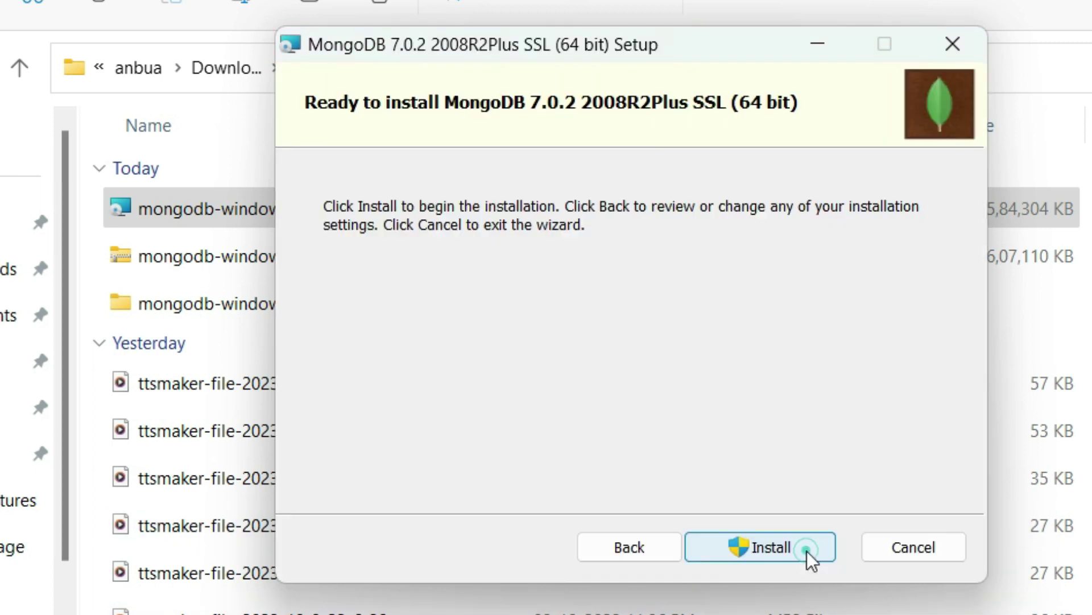
- Install MongoDB 7.0.2 and wait for the Completed Setup Wizard page
{"action": "left_click", "coordinate": [760, 547]}
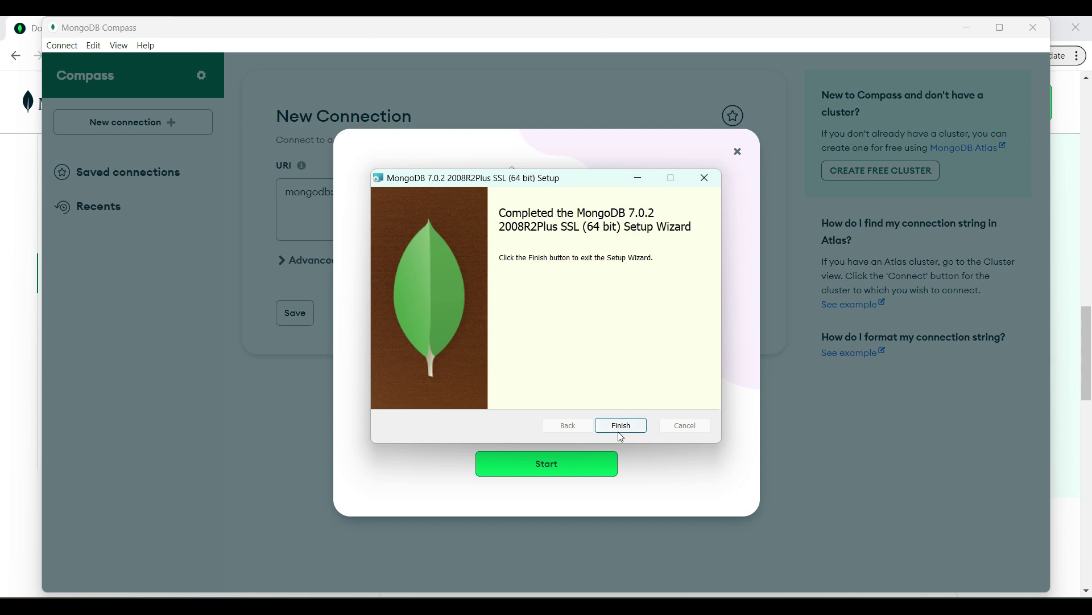
- Close the setup wizard, maximize Compass past its welcome screen, and connect to mongodb://localhost:27017/
{"action": "left_click", "coordinate": [619, 430]}
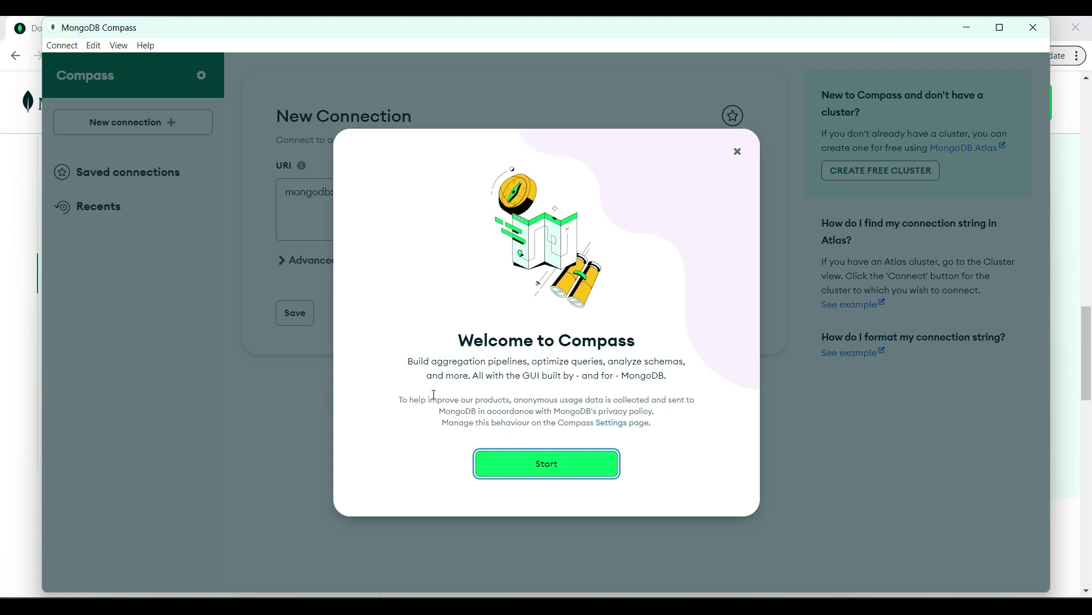
{"action": "left_click", "coordinate": [576, 472]}
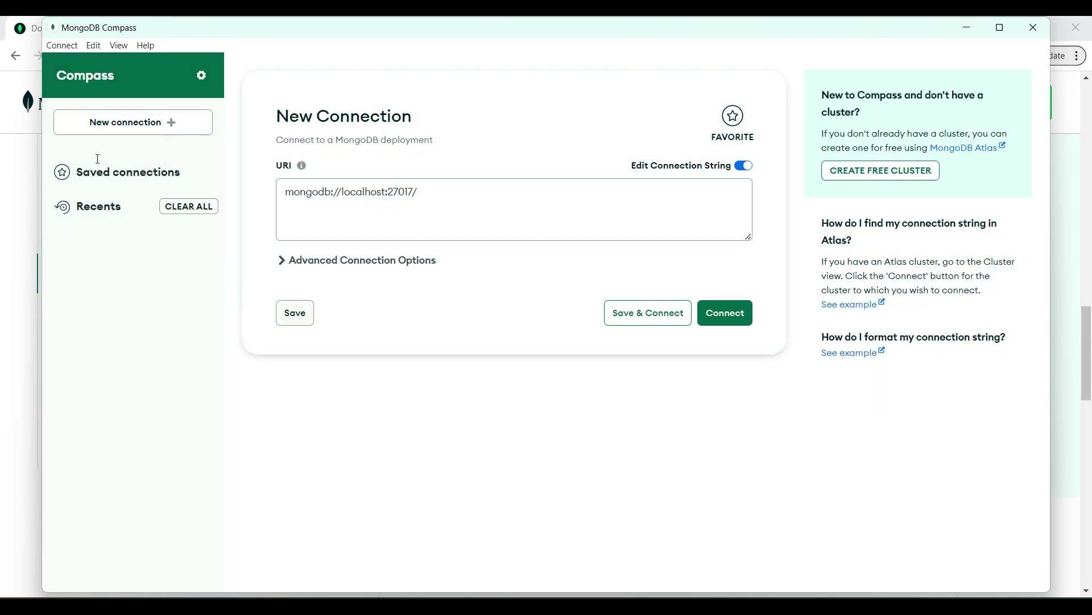
{"action": "left_click", "coordinate": [999, 27]}
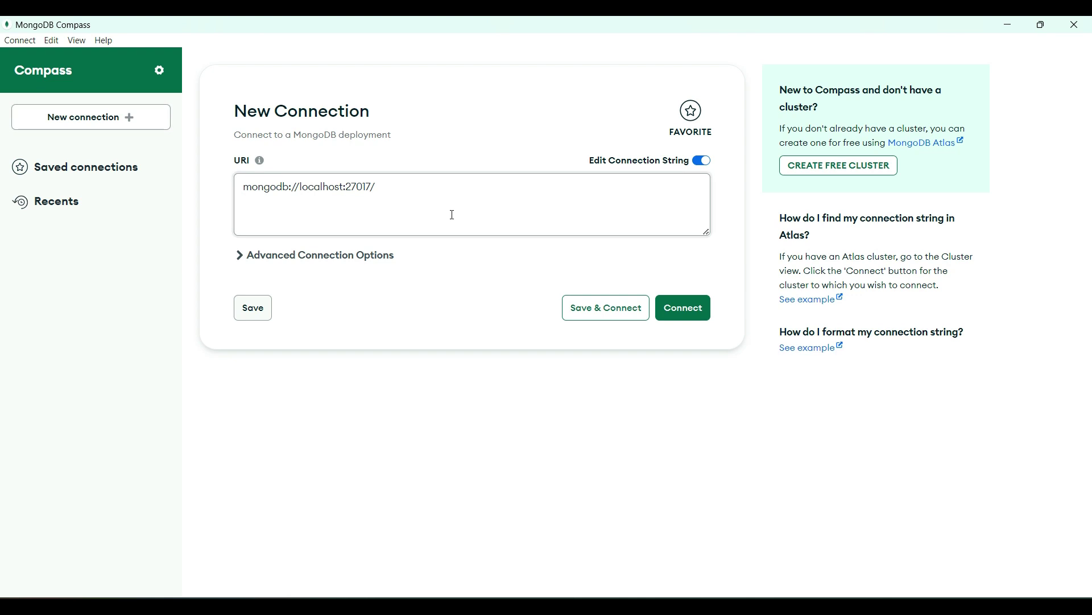
{"action": "left_click", "coordinate": [696, 314]}
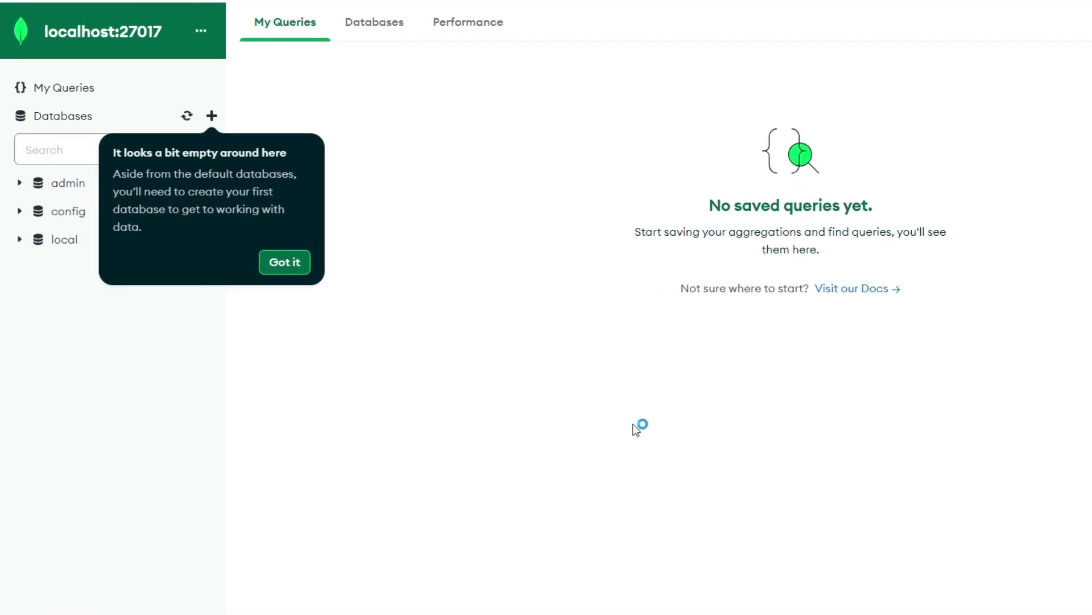
- Dismiss the Compass guidance tips, briefly expand the local database, and open the Create Database dialog
{"action": "left_click", "coordinate": [305, 275]}
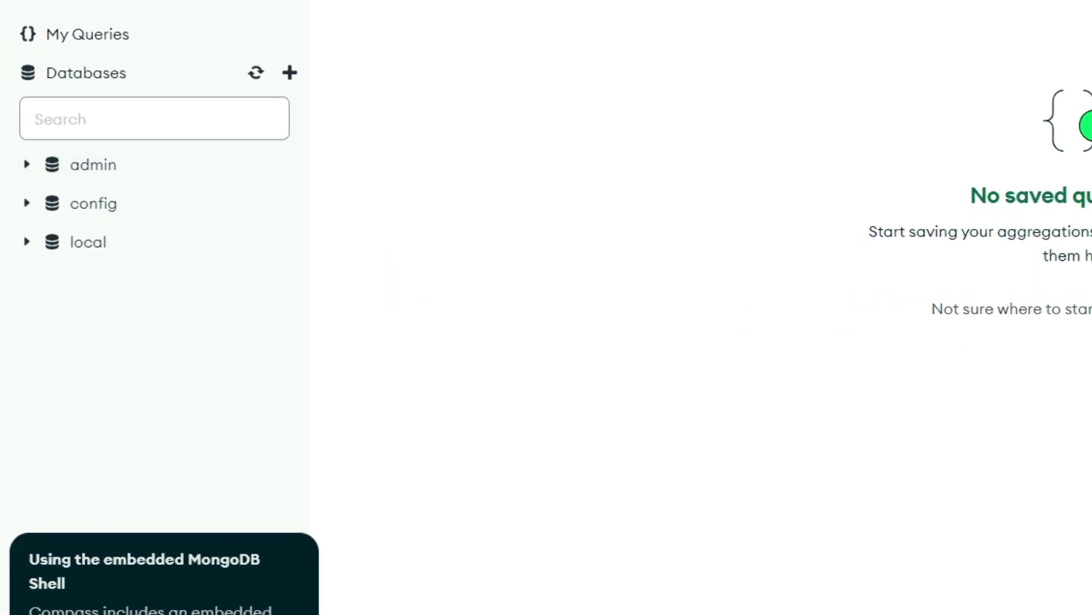
{"action": "left_click", "coordinate": [273, 614]}
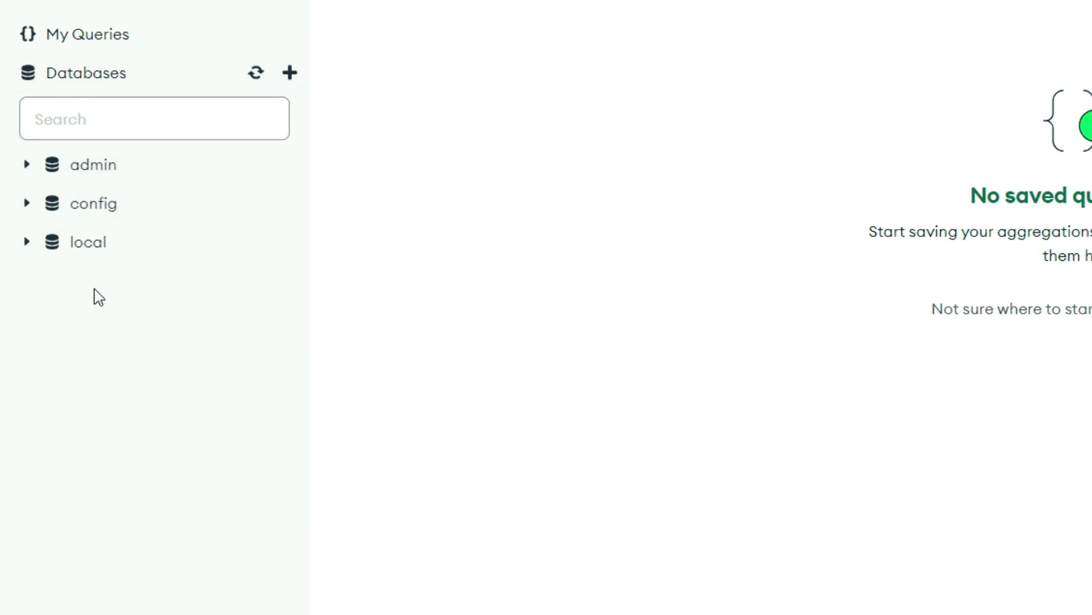
{"action": "left_click", "coordinate": [28, 242]}
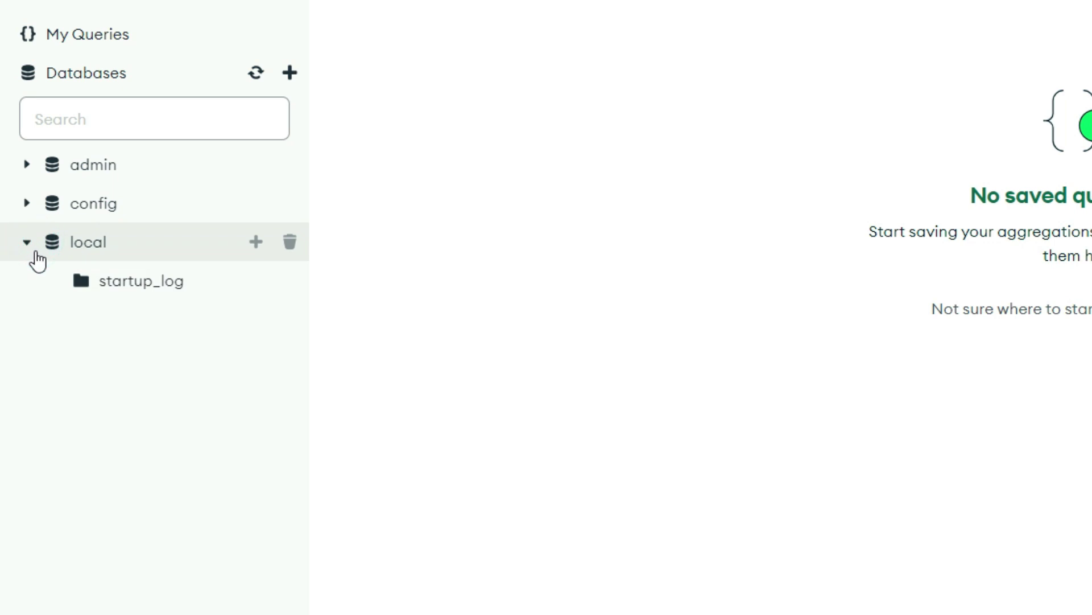
{"action": "left_click", "coordinate": [35, 246]}
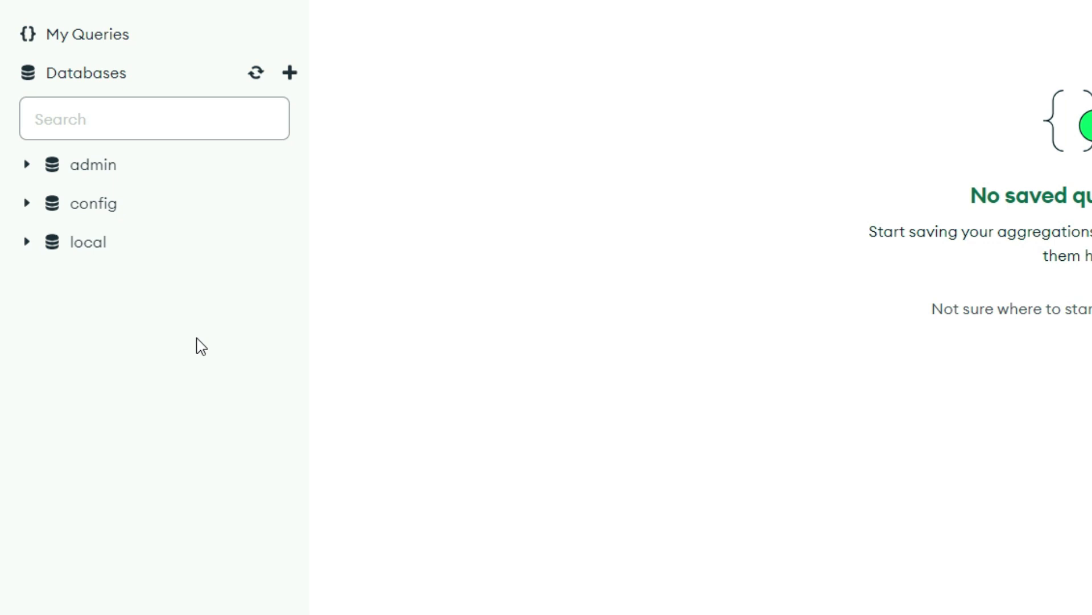
{"action": "left_click", "coordinate": [289, 73]}
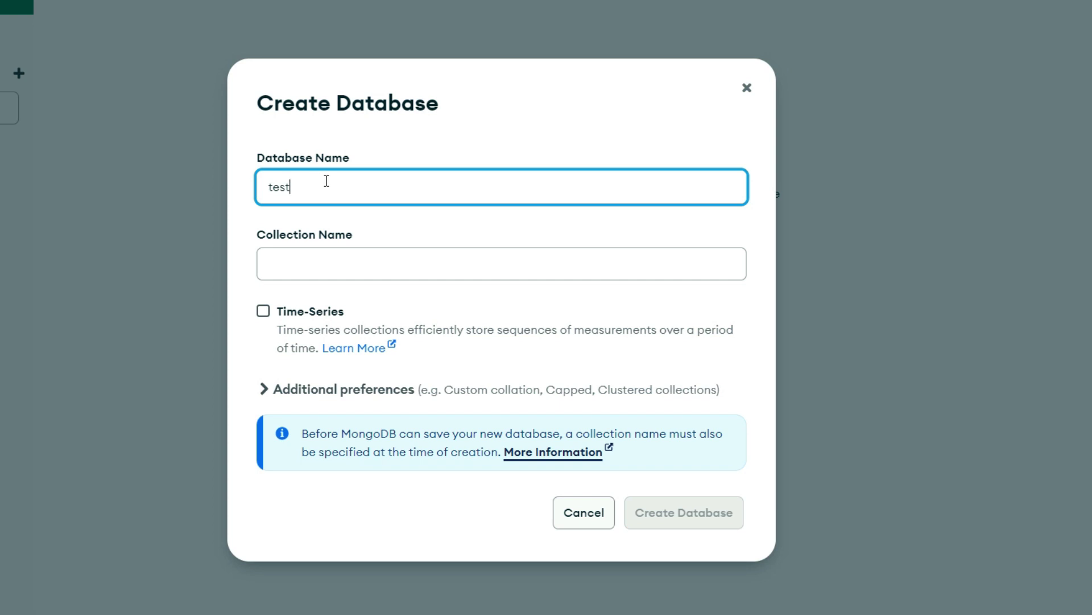
- Name the collection 'test_collection' and create the test database with it
{"action": "left_click", "coordinate": [371, 260]}
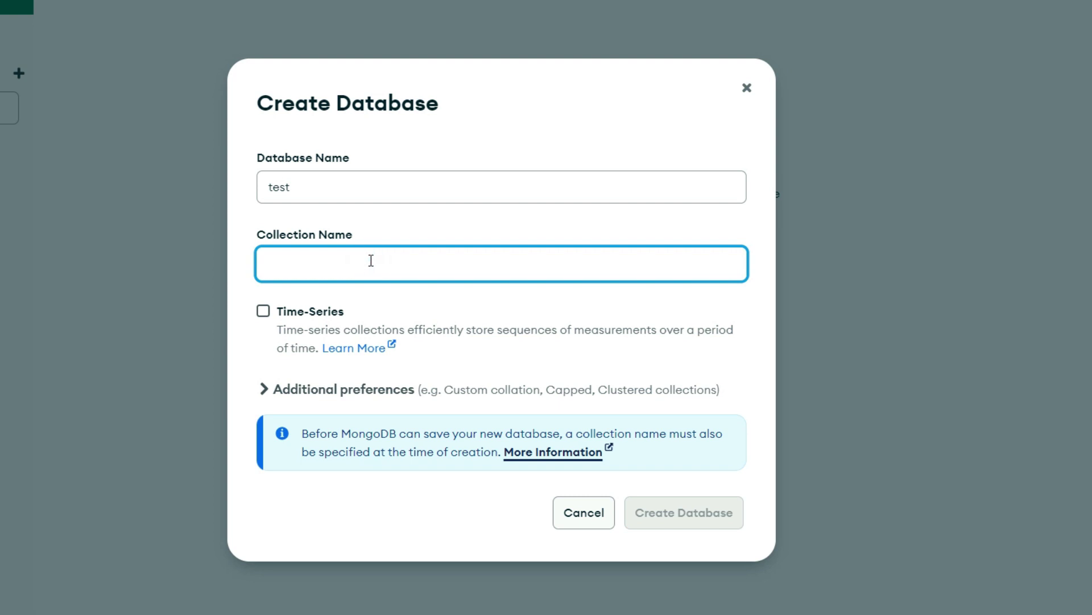
{"action": "type", "text": "test"}
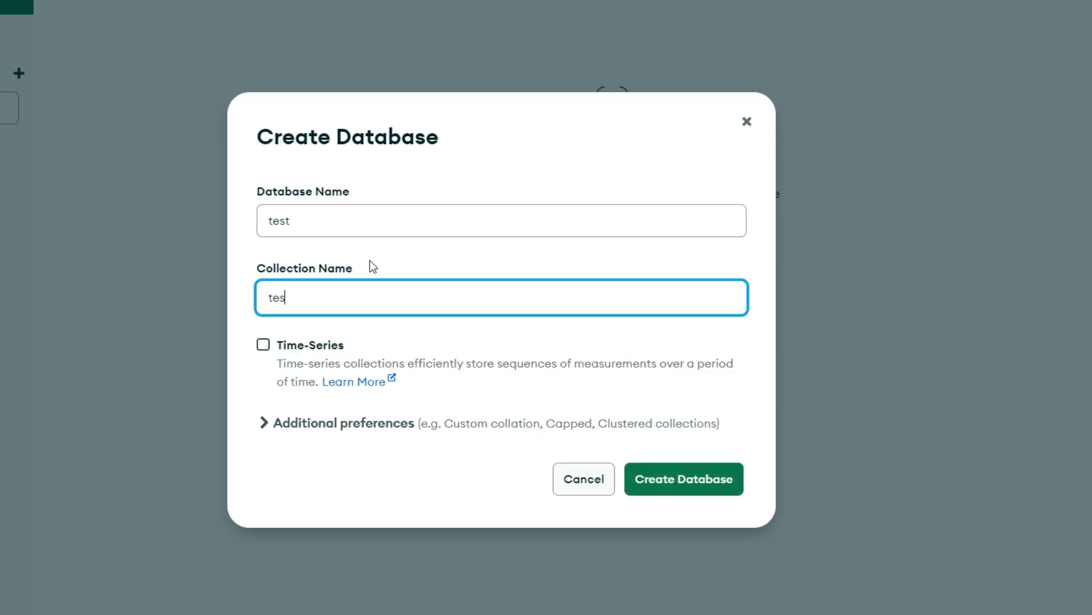
{"action": "type", "text": "_collection"}
{"action": "left_click", "coordinate": [260, 423]}
{"action": "left_click", "coordinate": [272, 265]}
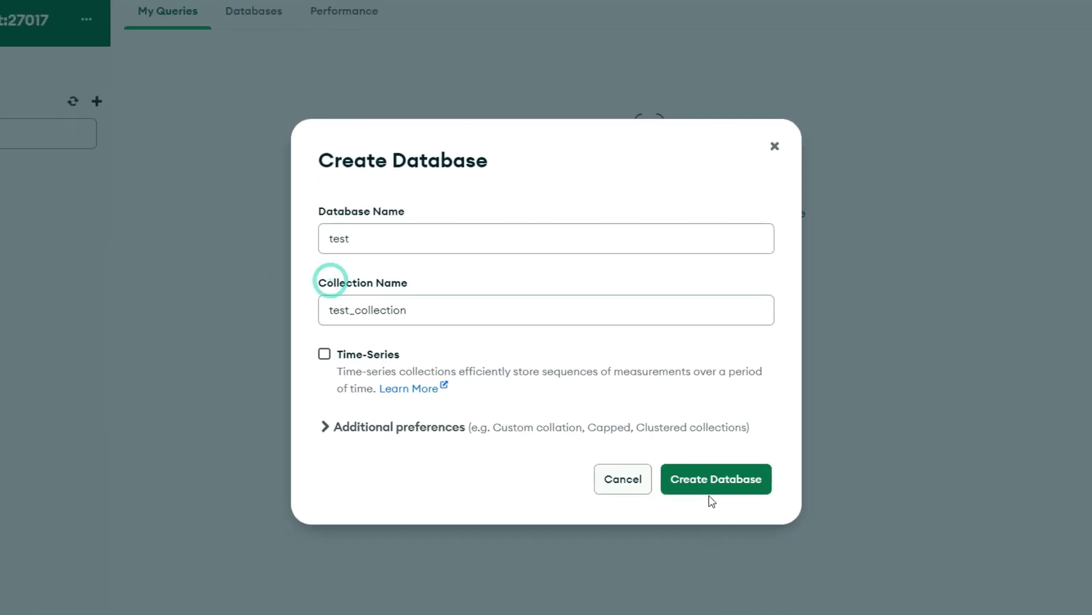
{"action": "left_click", "coordinate": [716, 481]}
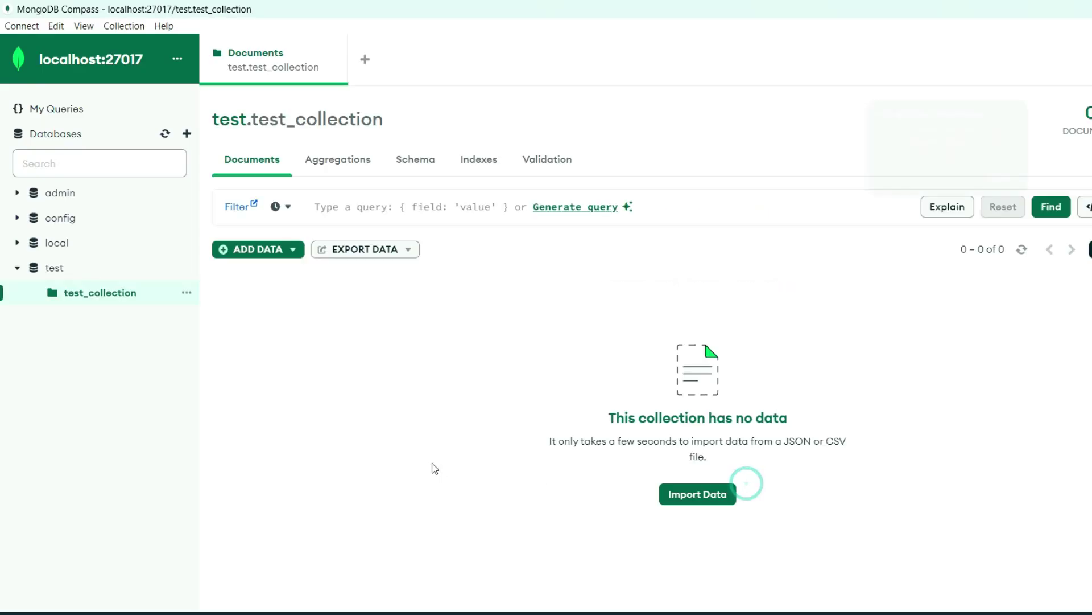
- Dismiss the view tips, then insert a document via ADD DATA and edit its JSON
{"action": "left_click", "coordinate": [1011, 165]}
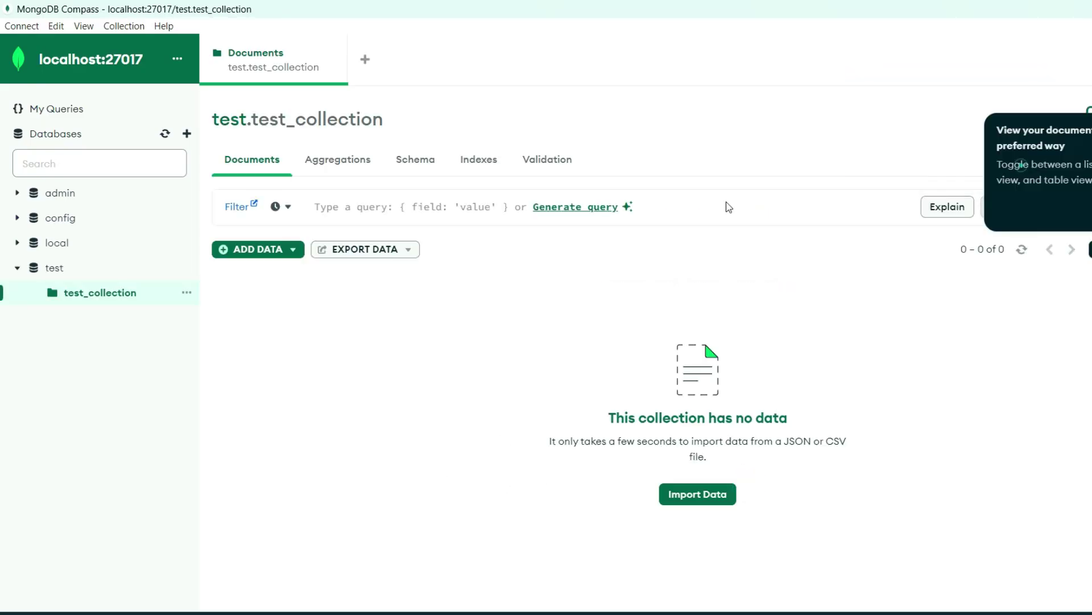
{"action": "left_click", "coordinate": [412, 302]}
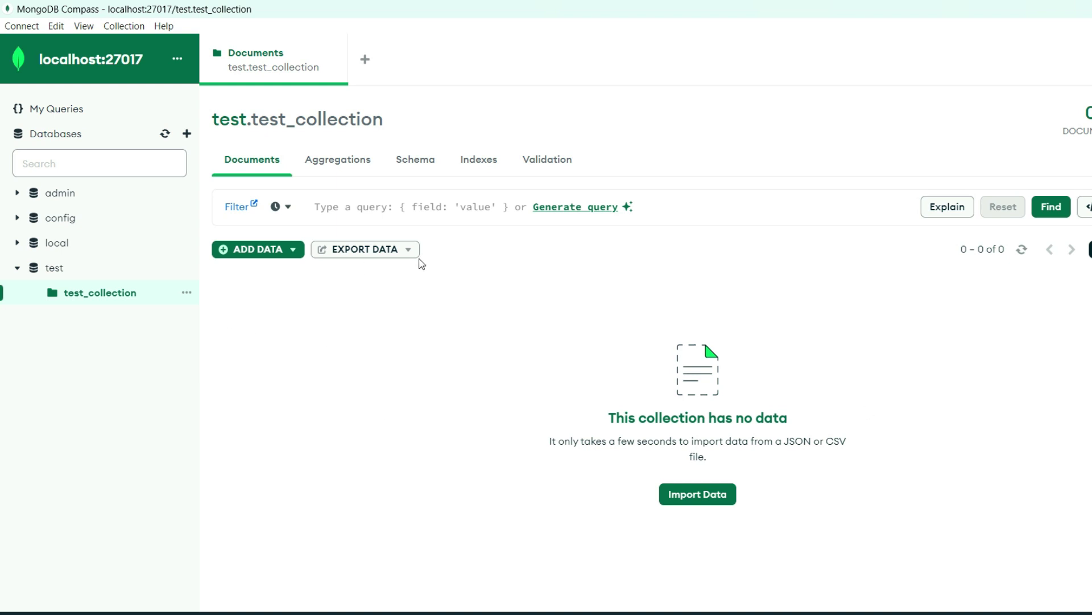
{"action": "left_click", "coordinate": [242, 251]}
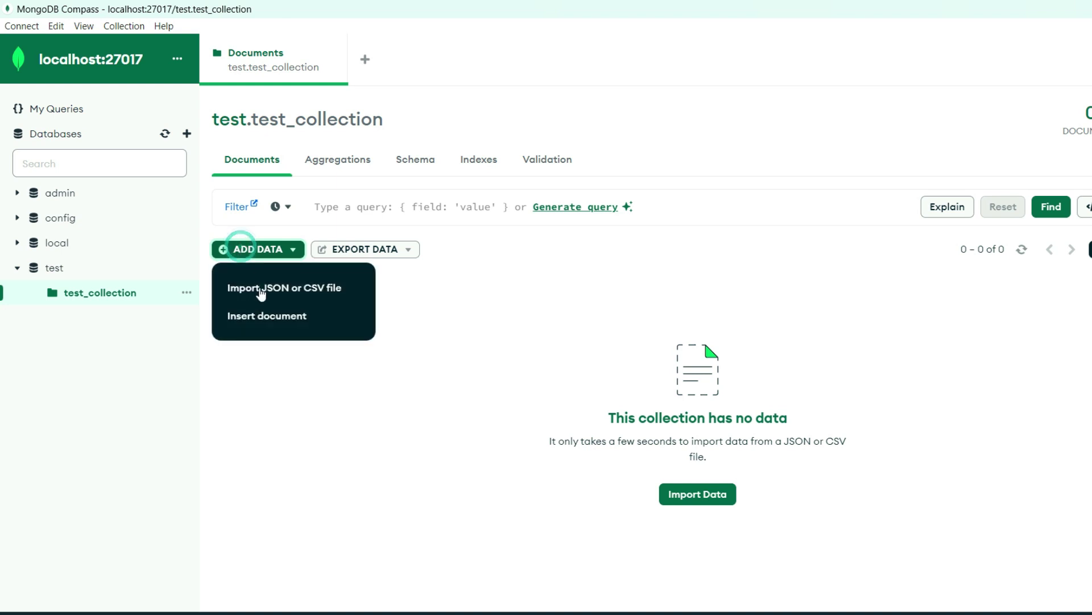
{"action": "left_click", "coordinate": [254, 327]}
{"action": "left_click", "coordinate": [562, 152]}
{"action": "left_click", "coordinate": [686, 147]}
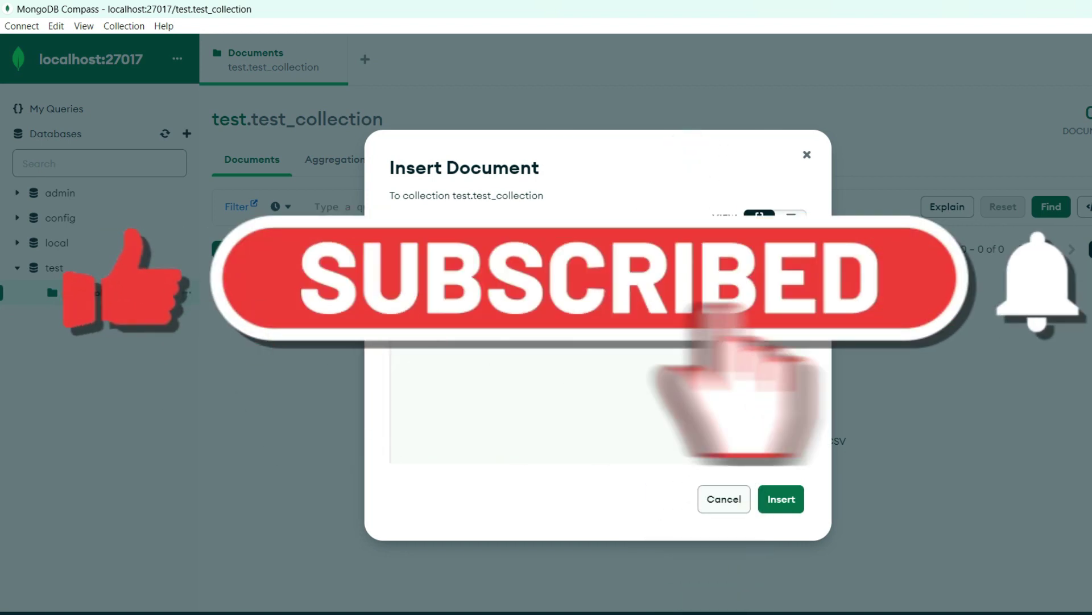
{"action": "key", "text": "BackSpace"}
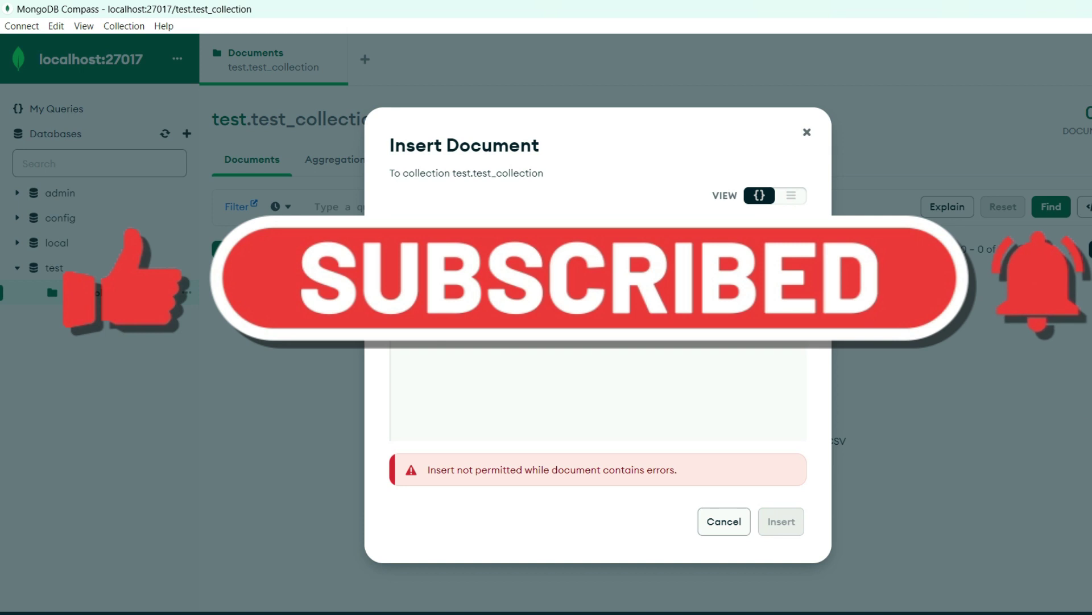